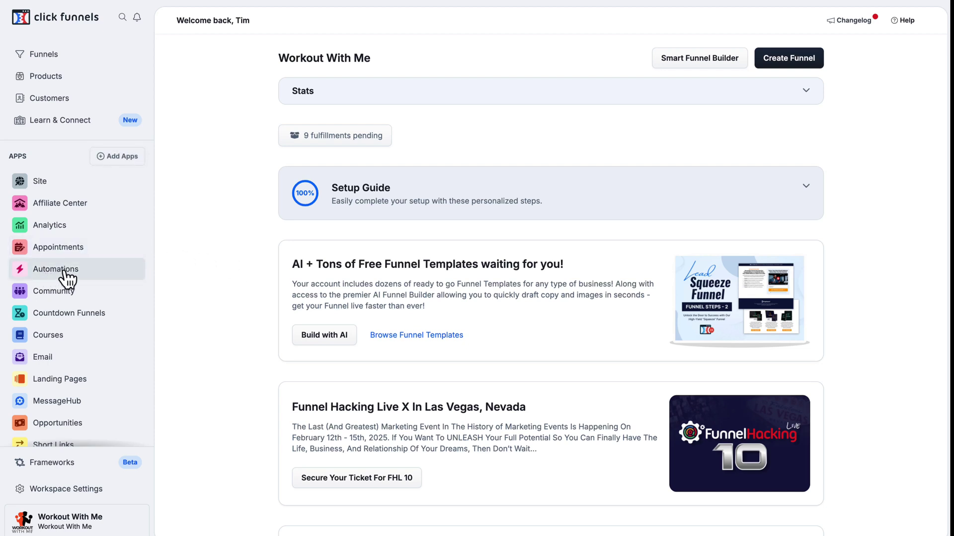
Go to Automations > Workflows from the workspace Apps list
left_click(114, 158)
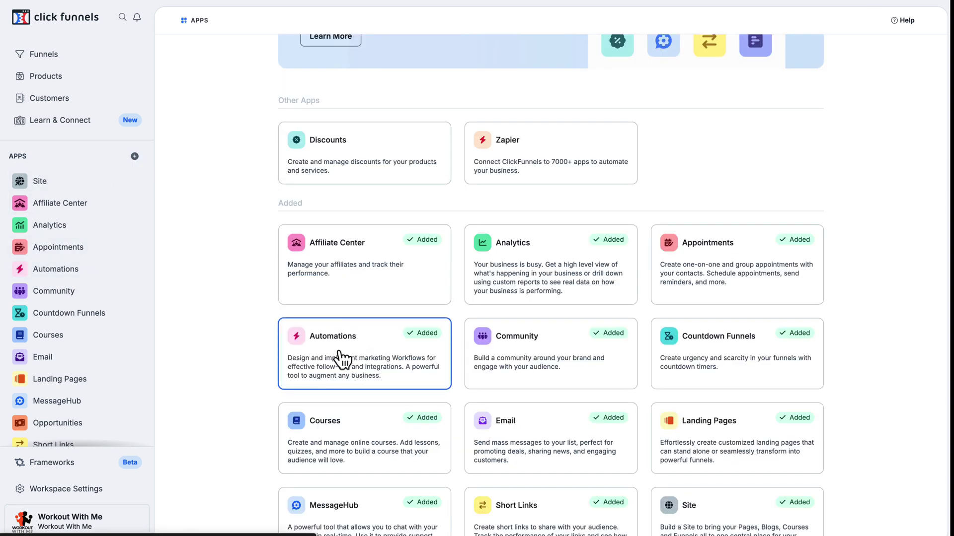
left_click(85, 278)
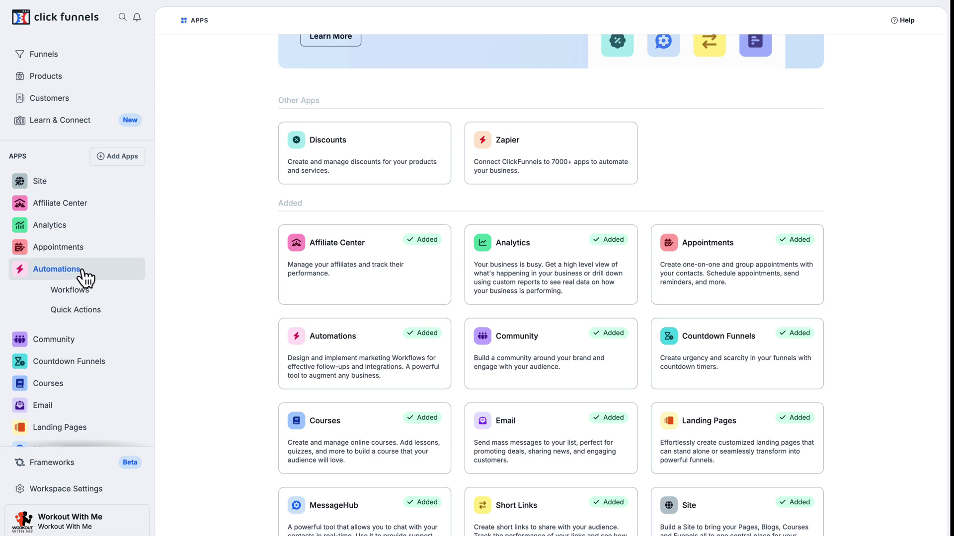
left_click(75, 292)
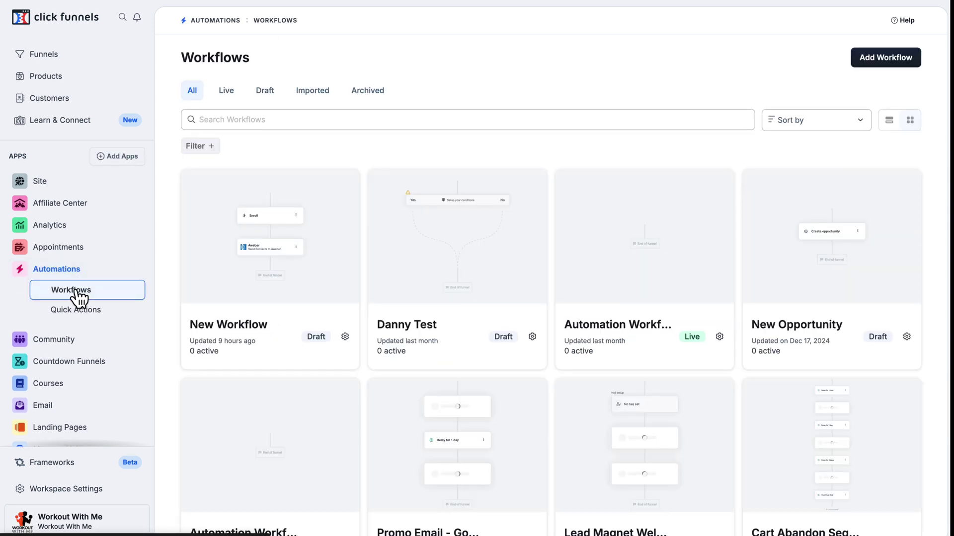
Create 'New Leads Workflow' with run type 'Multiple runs per contact (simultaneous)'
left_click(882, 62)
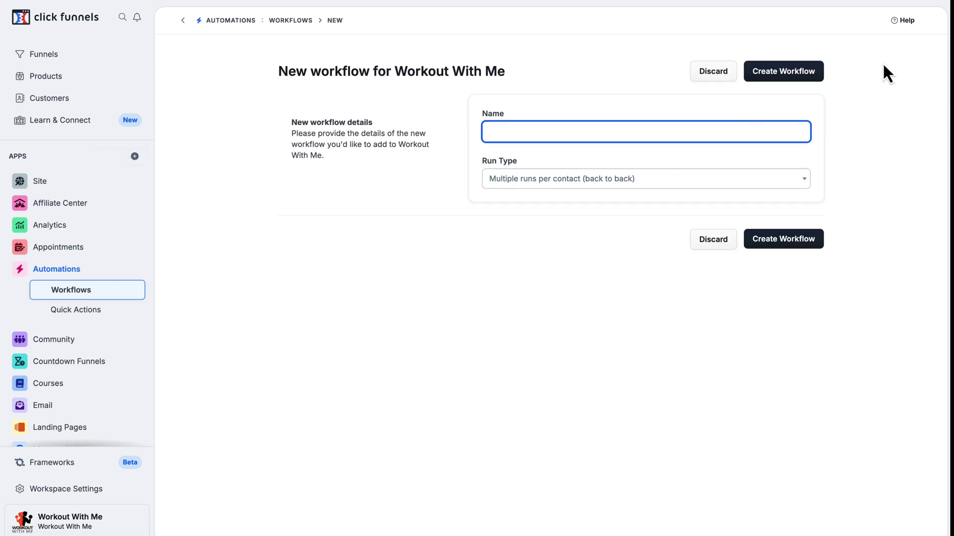
type("New Leads Workflow")
left_click(695, 179)
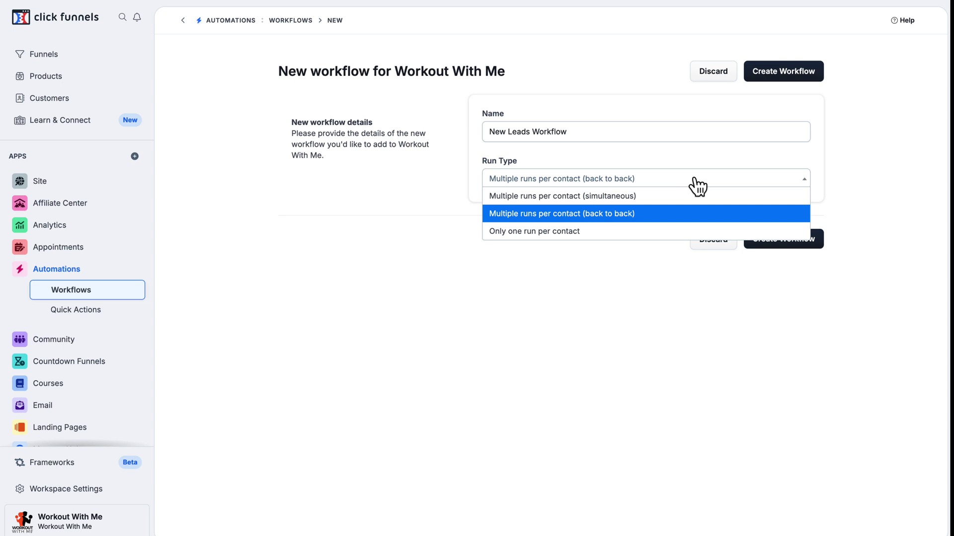
left_click(671, 195)
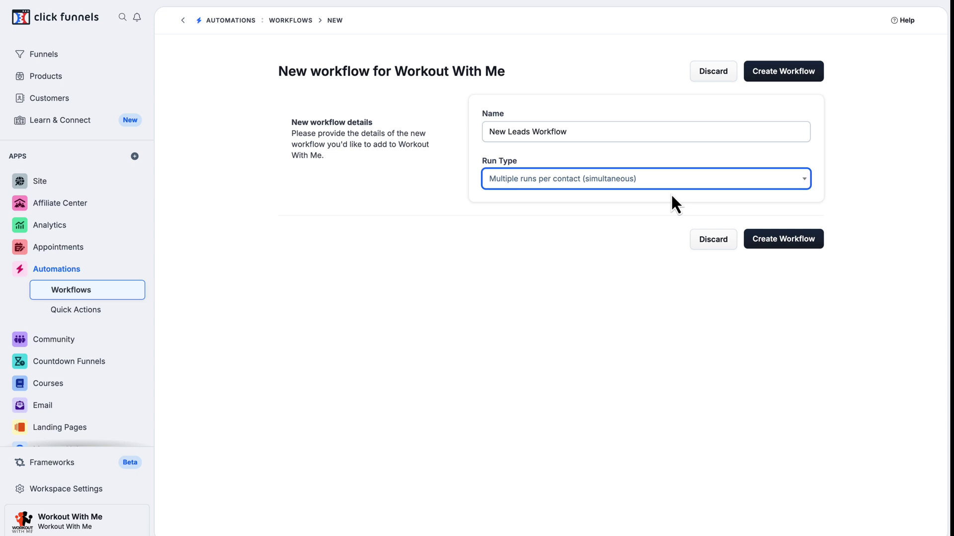
left_click(787, 241)
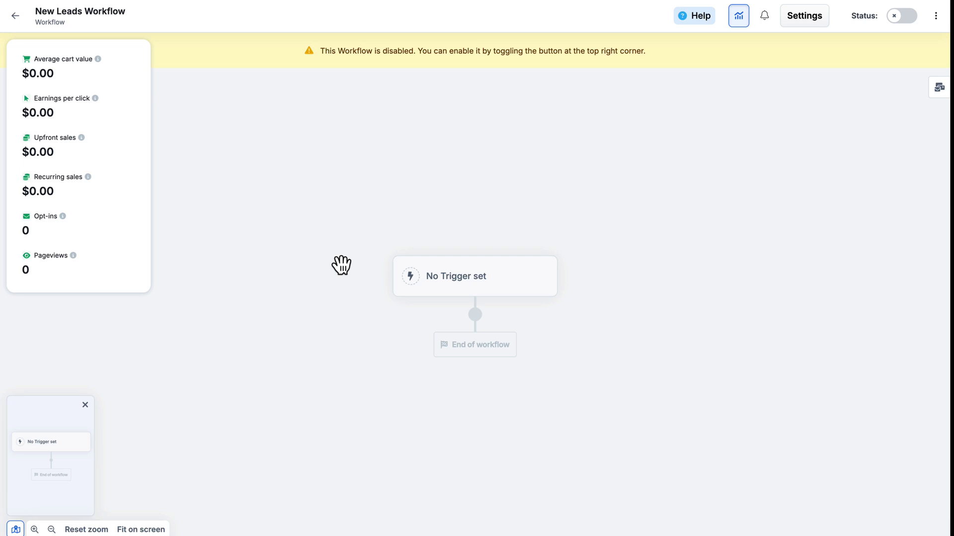
Start a new trigger on the workflow and set its event type to Opt-In
left_click(440, 286)
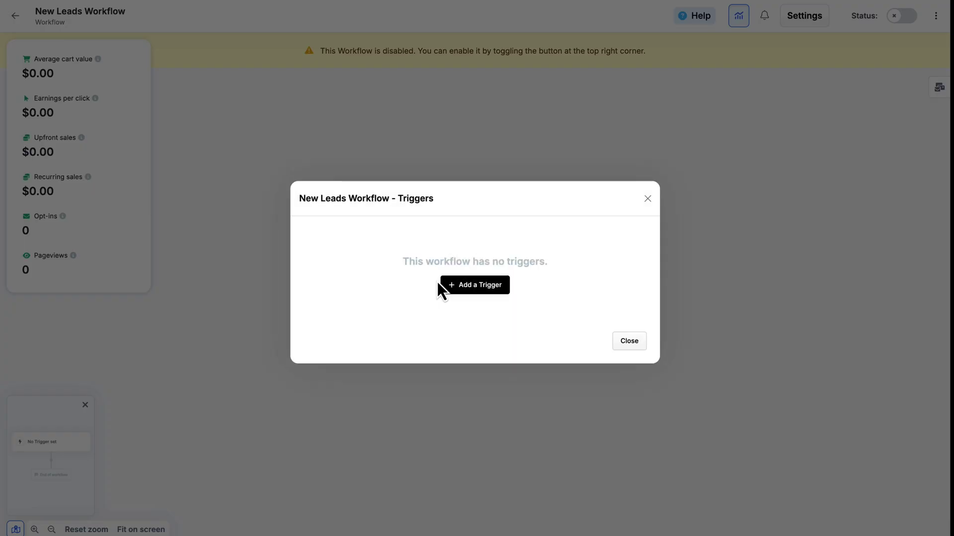
left_click(463, 287)
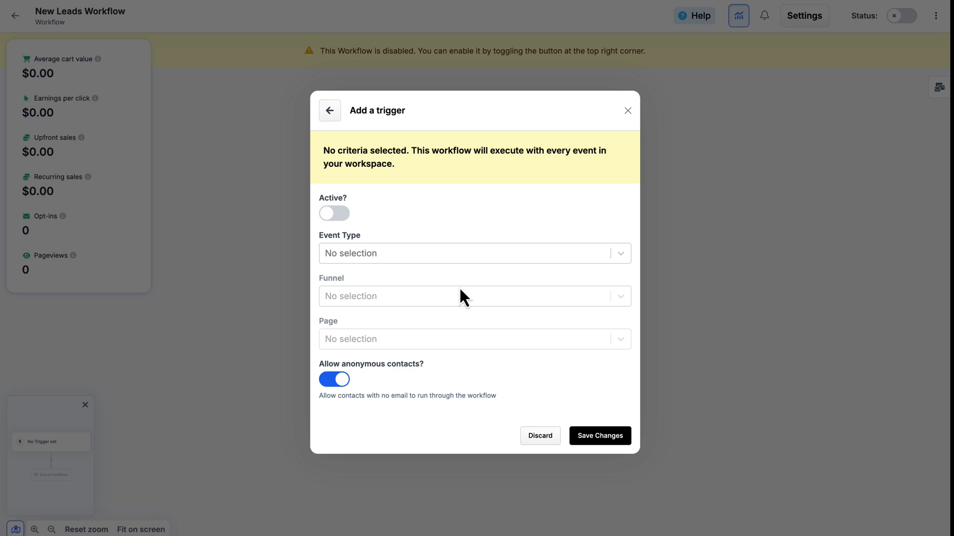
left_click(402, 253)
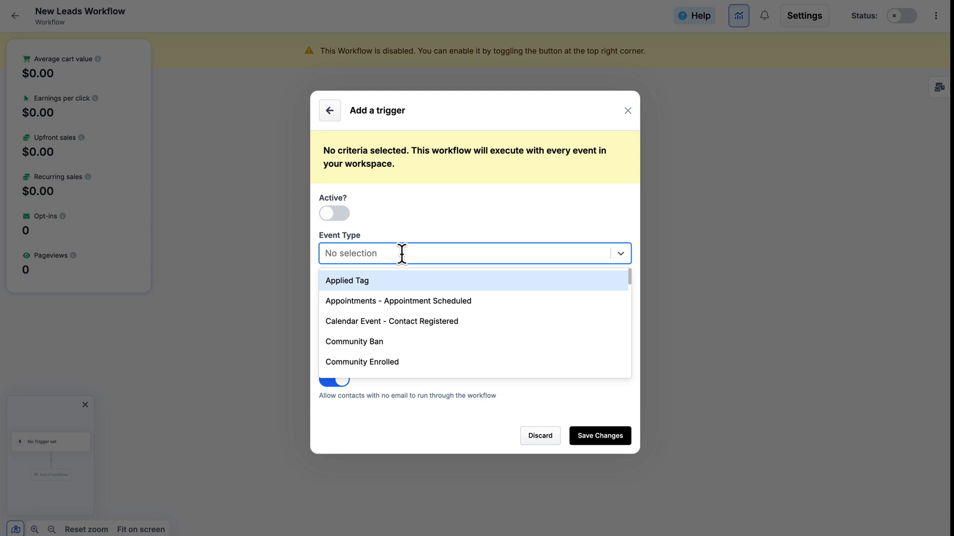
scroll(433, 307, "down", 5)
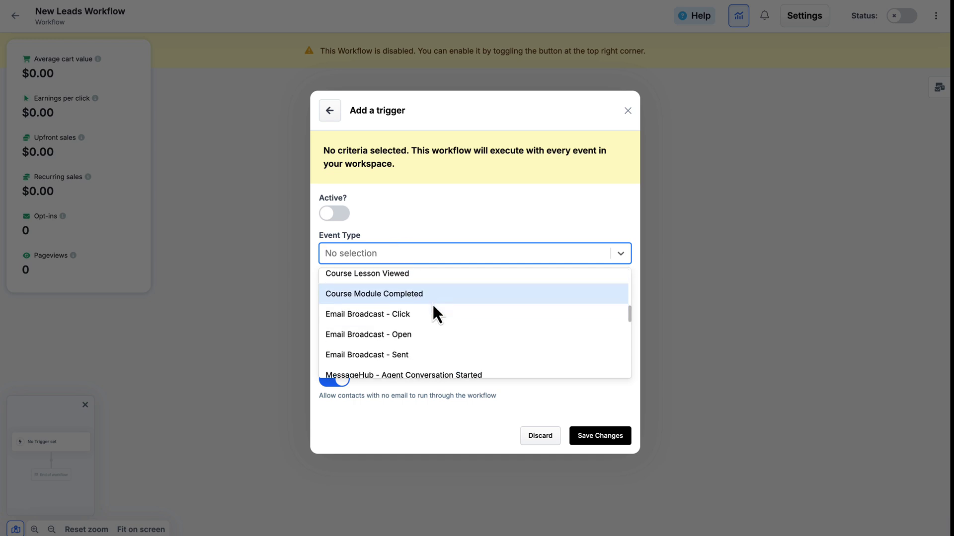
scroll(432, 307, "down", 3)
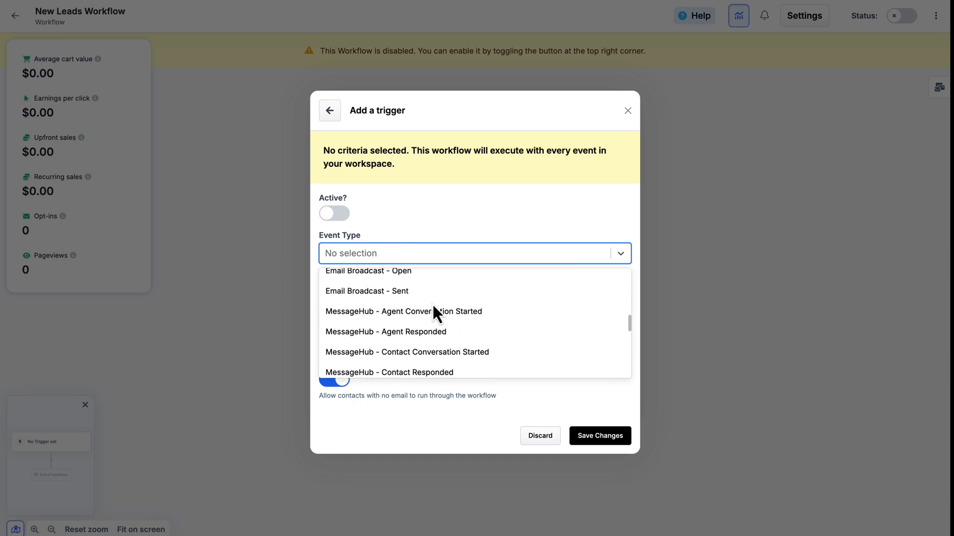
scroll(433, 305, "down", 6)
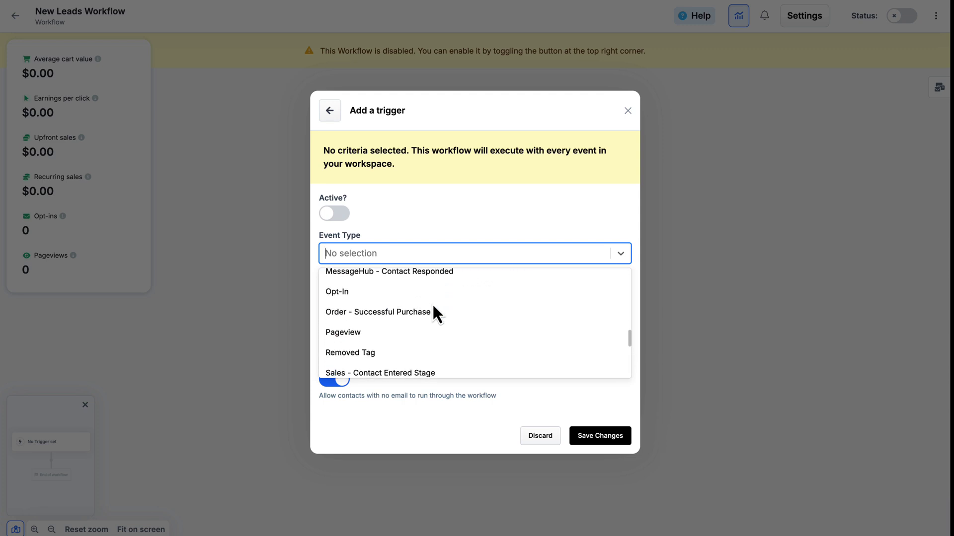
scroll(433, 308, "up", 2)
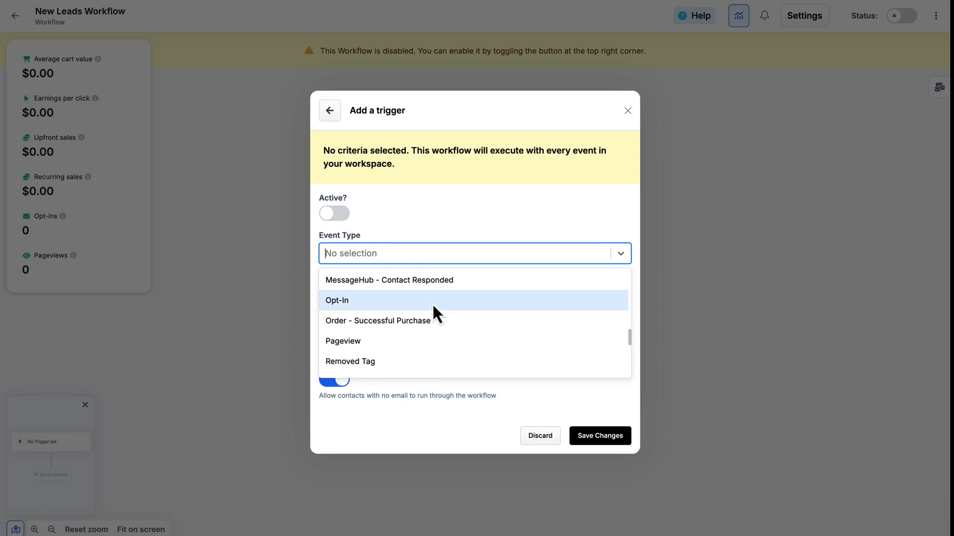
left_click(432, 303)
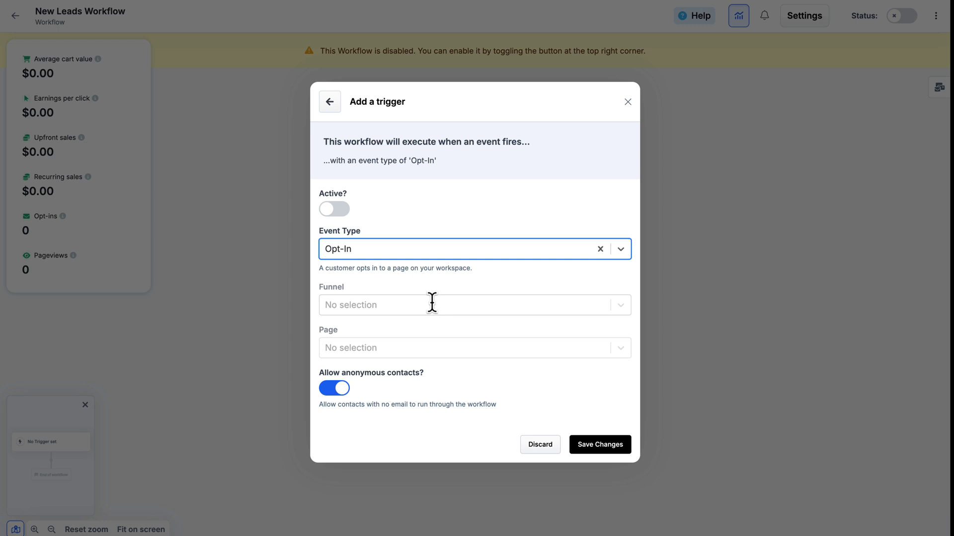
Limit the Opt-In trigger to the Workout Guide Optin page, exclude anonymous contacts, activate and save it
left_click(433, 305)
left_click(450, 357)
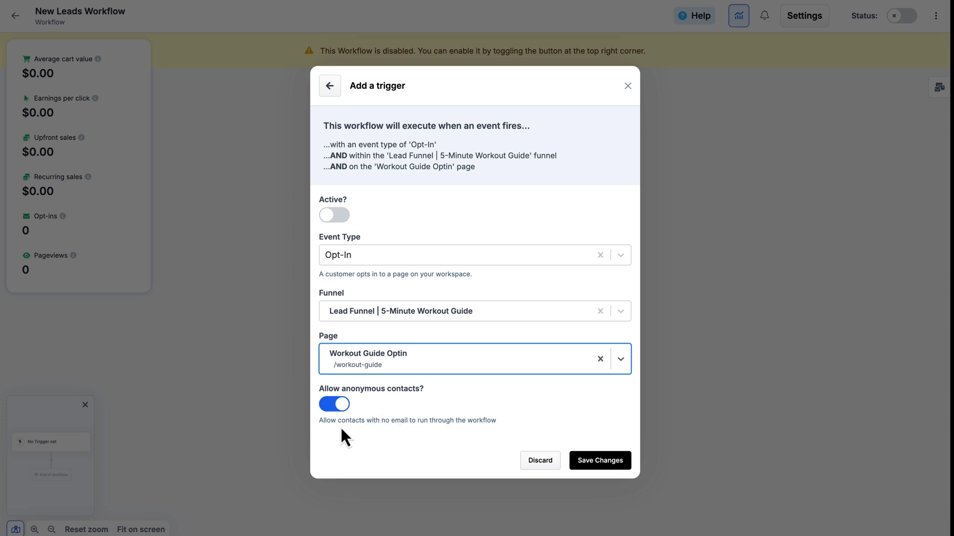
left_click(329, 405)
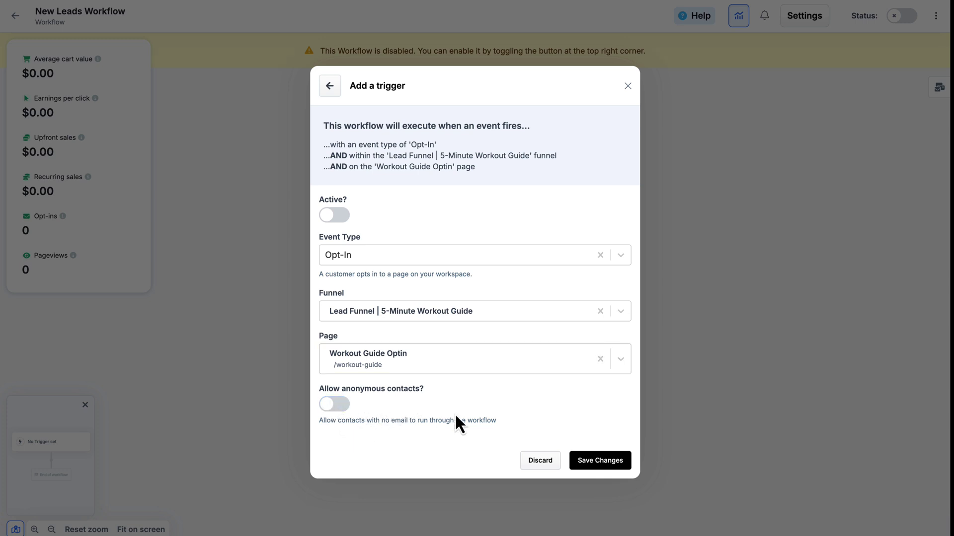
left_click(340, 218)
left_click(603, 461)
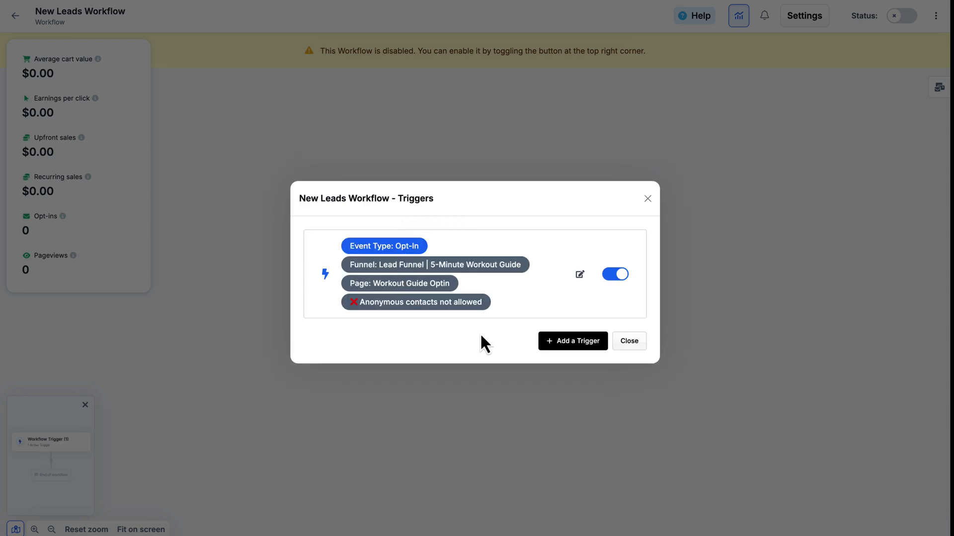
left_click(630, 342)
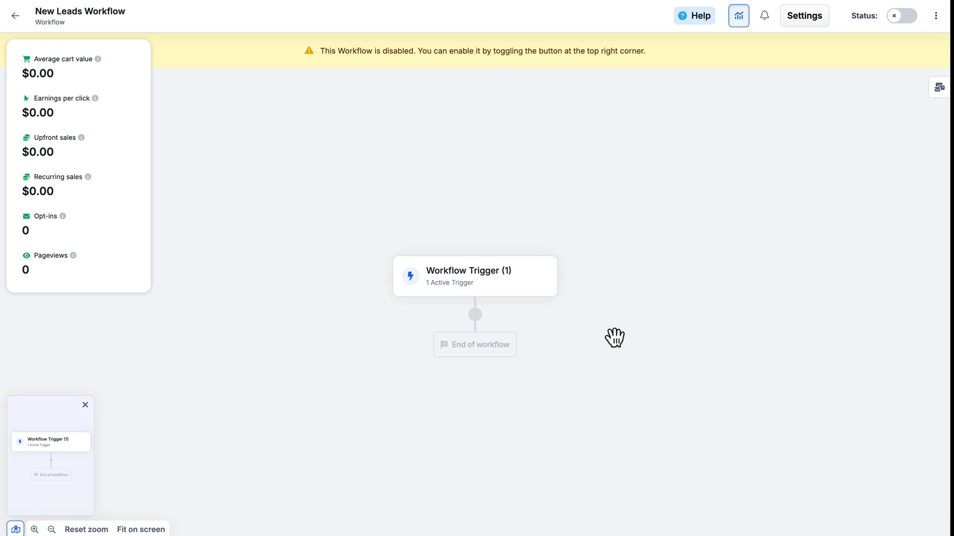
Add a step below the trigger and scroll the action list to the Internal section
left_click(475, 317)
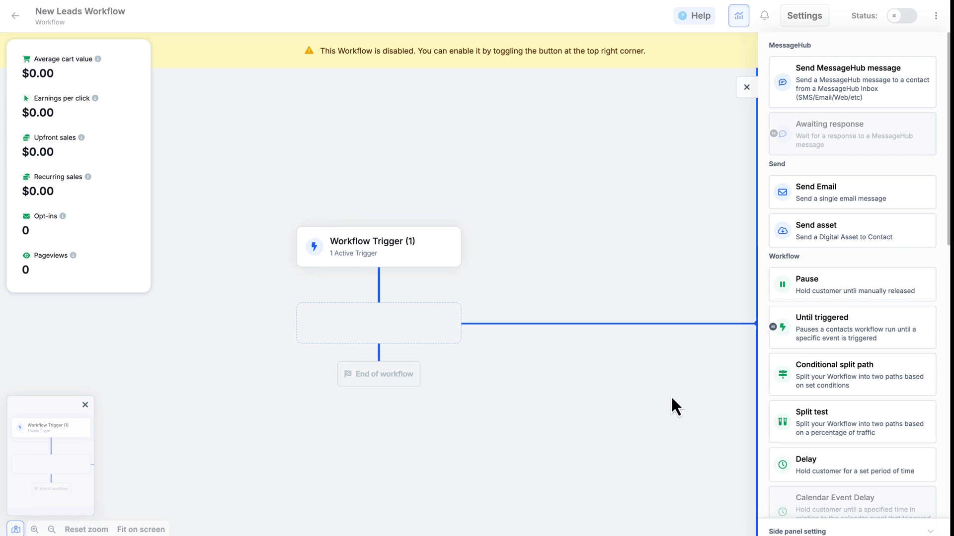
scroll(817, 375, "down", 5)
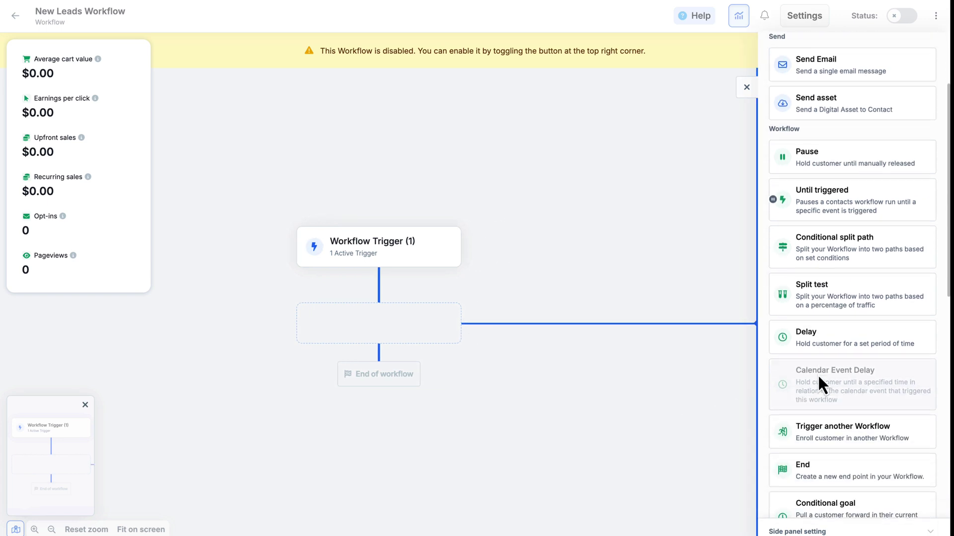
scroll(818, 375, "down", 2)
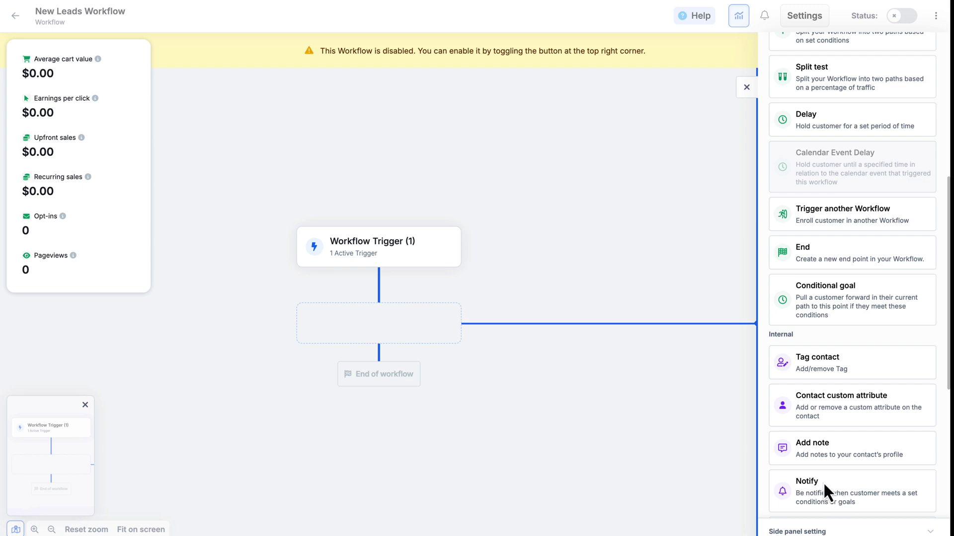
scroll(836, 403, "down", 3)
scroll(835, 401, "down", 1)
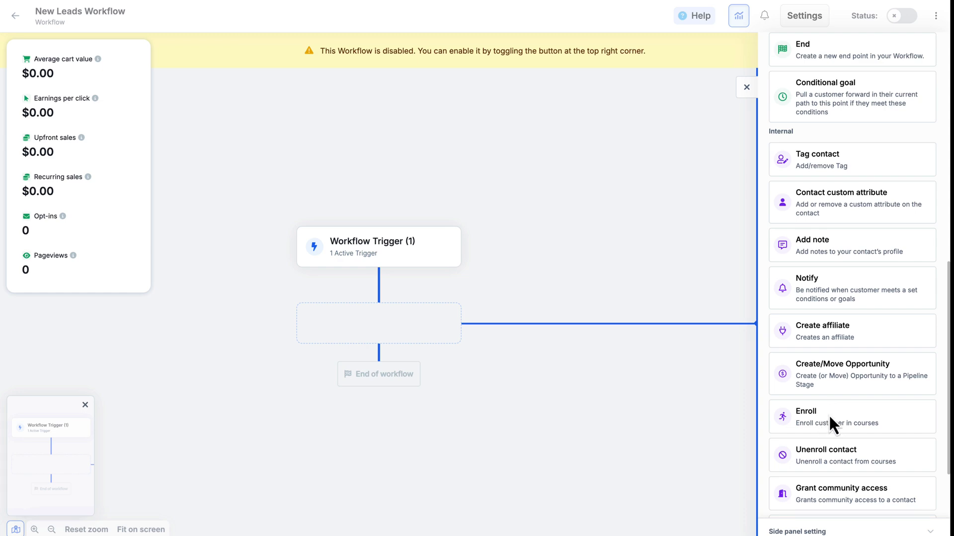
Create an Enroll step that enrolls contacts in the FitLife Bootcamp course
left_click(831, 424)
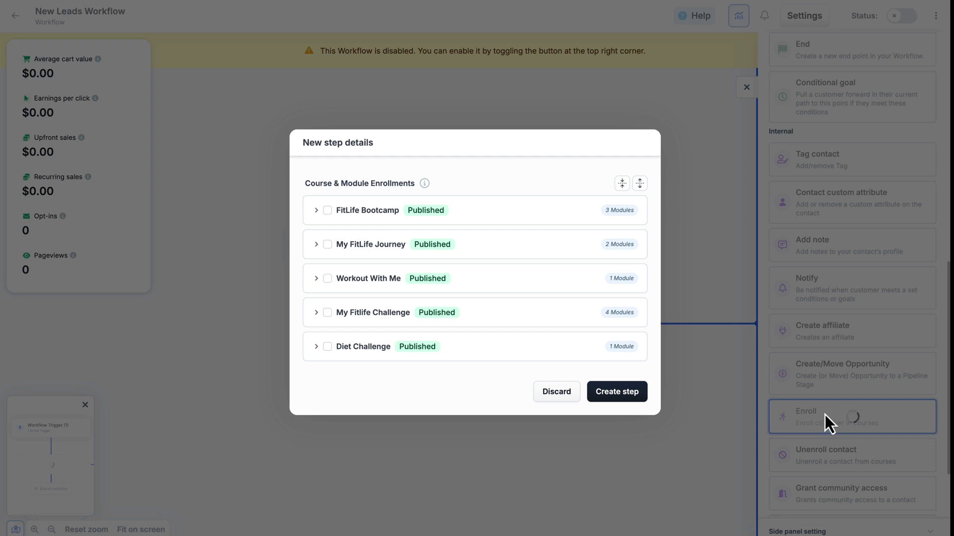
left_click(329, 212)
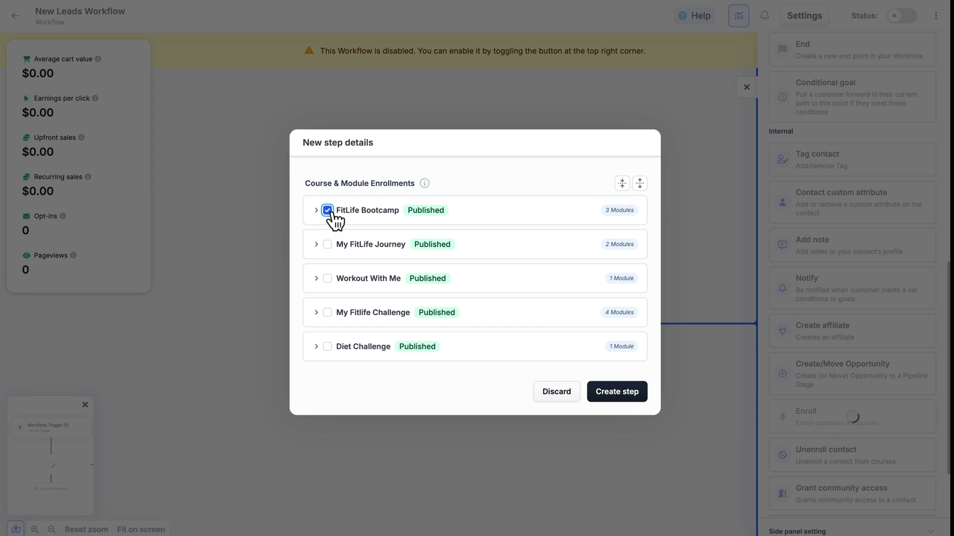
left_click(621, 394)
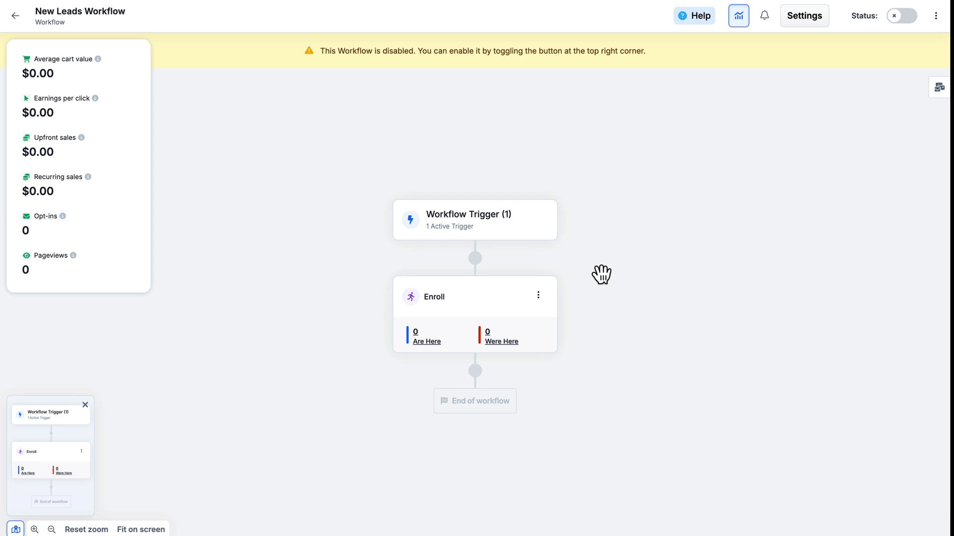
Switch the New Leads Workflow status to enabled
left_click(902, 15)
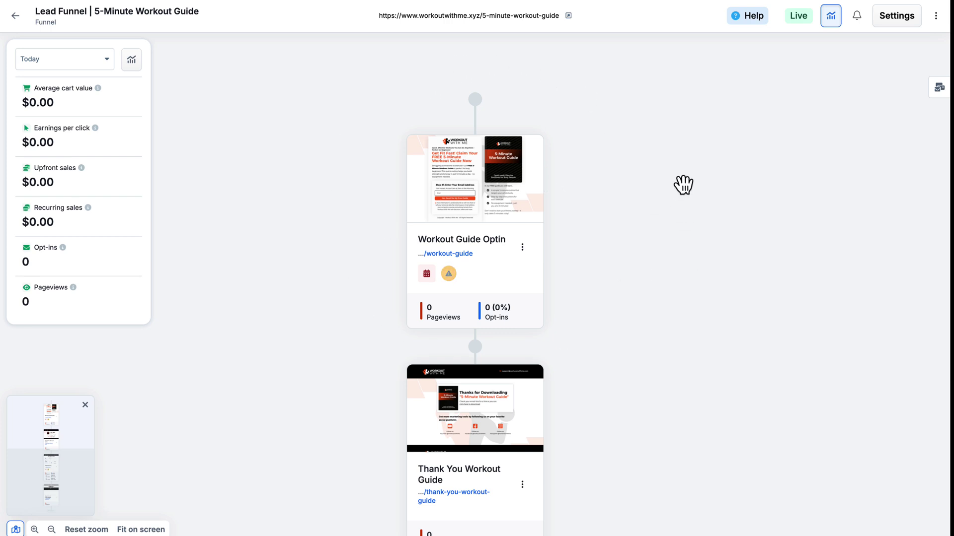
Attach the Automation Workflow to the Workout Guide Optin step, firing on Opt-In
mouse_move(540, 174)
left_click(554, 180)
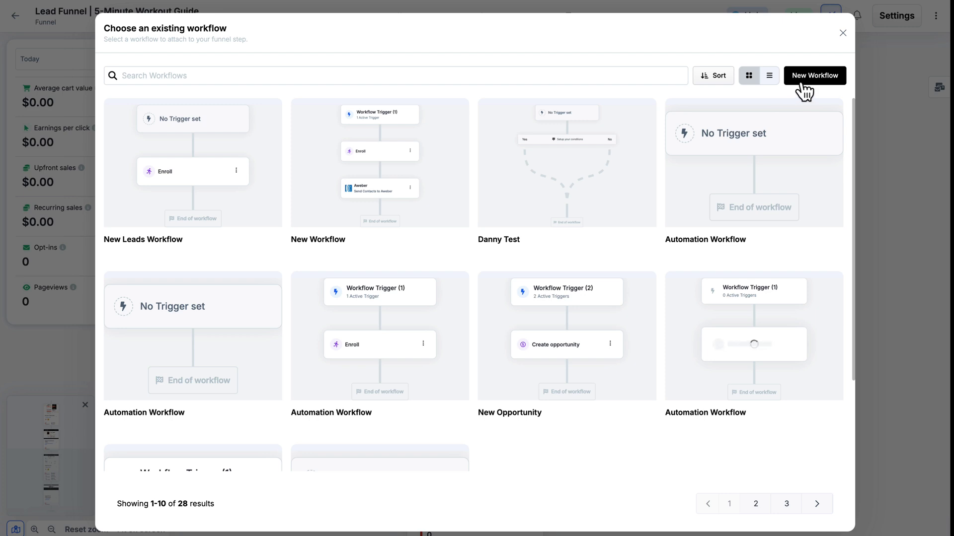
left_click(379, 336)
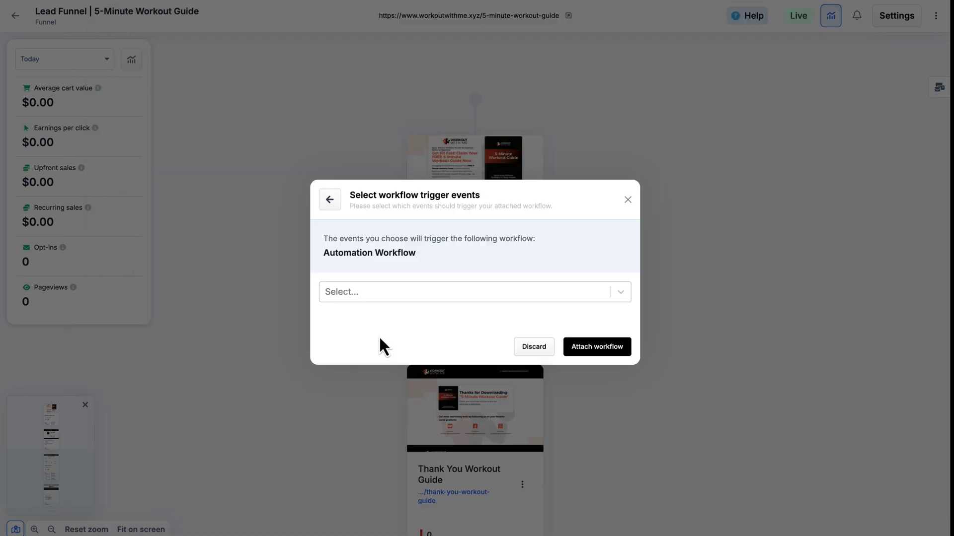
left_click(397, 299)
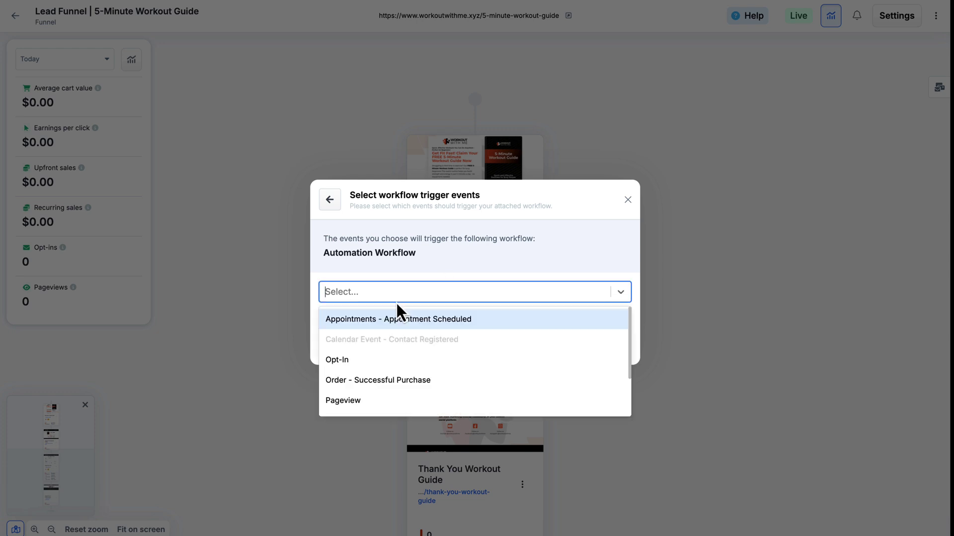
left_click(349, 368)
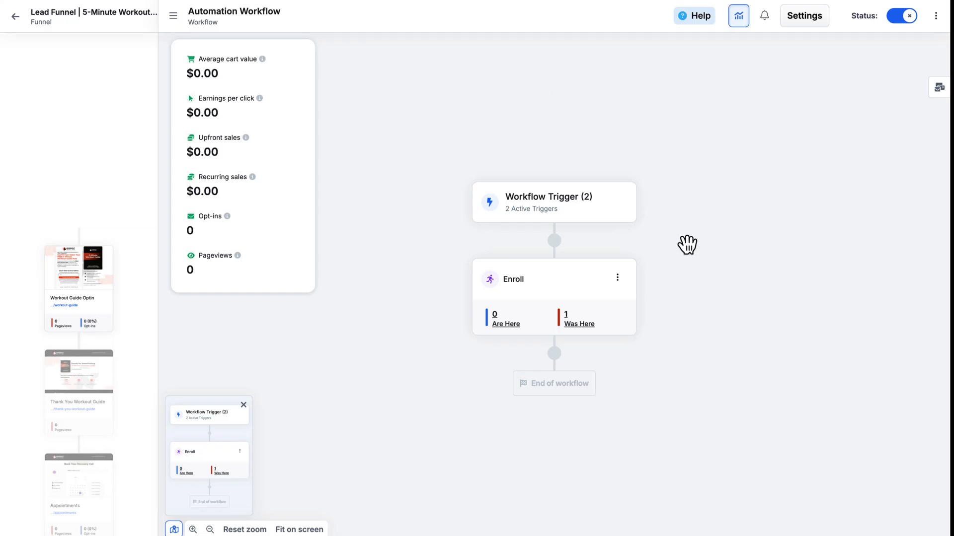
left_click(15, 20)
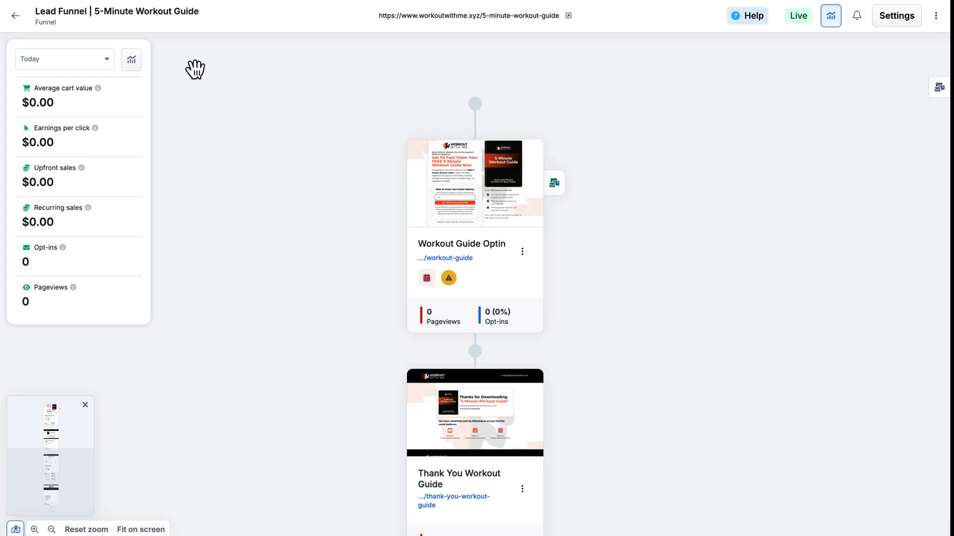